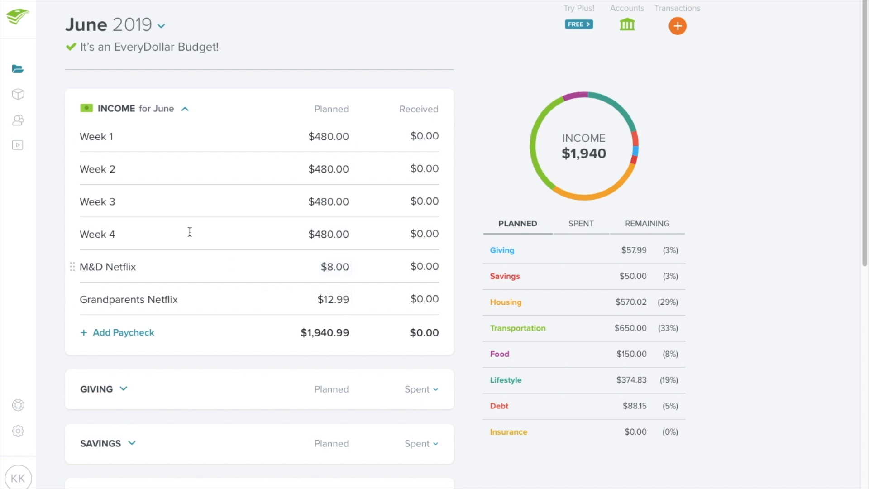
Track $12.99 of received income for the Grandparents Netflix paycheck in the June income group
{"action": "left_click", "coordinate": [252, 299]}
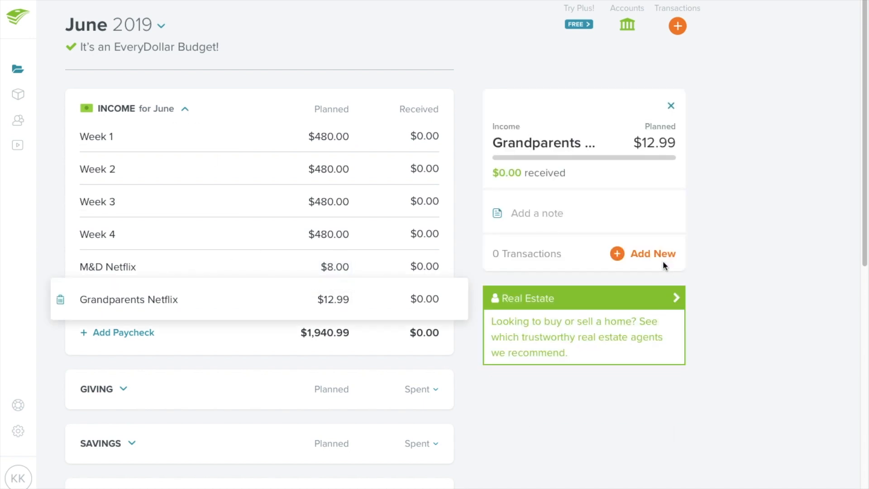
{"action": "left_click", "coordinate": [653, 253]}
{"action": "type", "text": "12.99"}
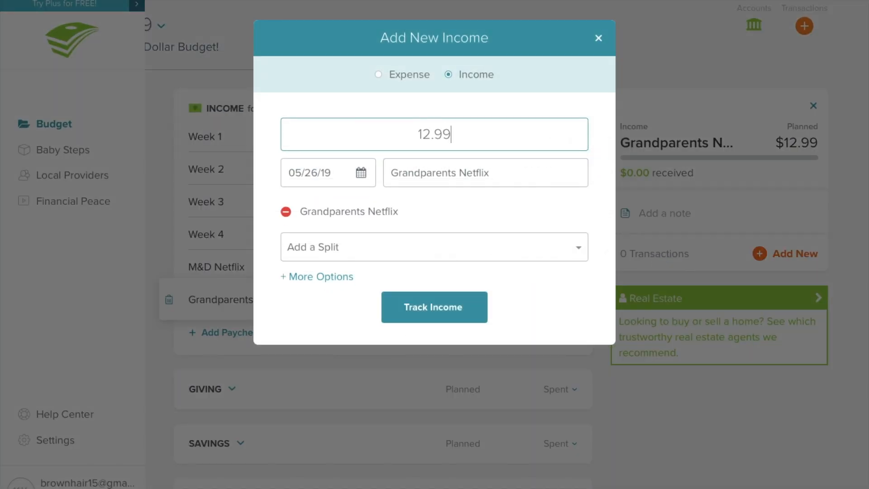
{"action": "left_click", "coordinate": [445, 309]}
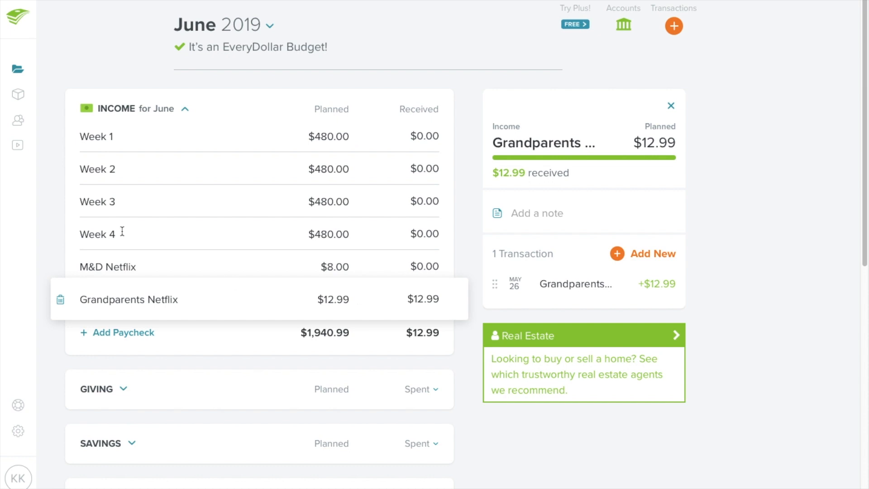
{"action": "left_click", "coordinate": [189, 113]}
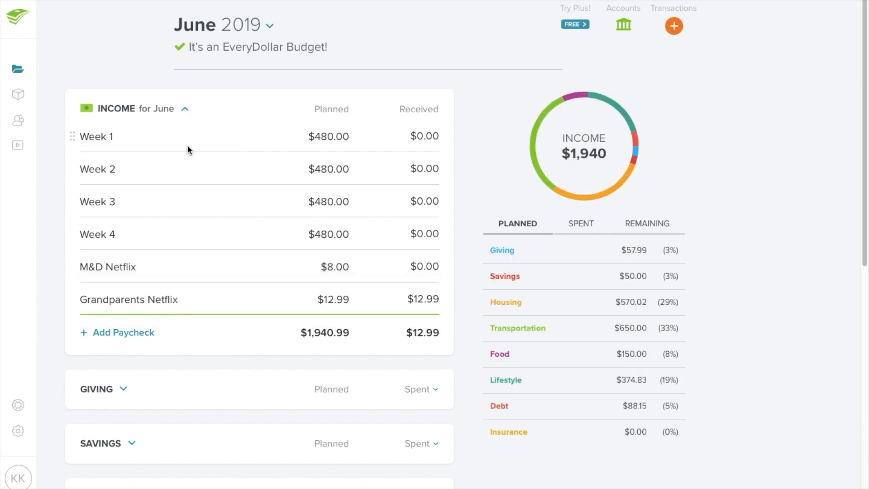
Collapse the Income group and review the Giving items Gifts, Church and Grandparents Netflix
{"action": "left_click", "coordinate": [186, 110]}
{"action": "left_click", "coordinate": [124, 163]}
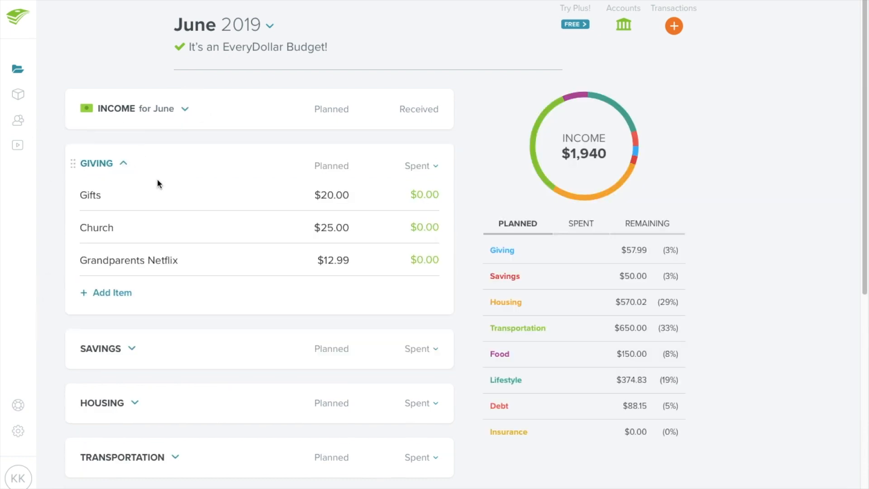
{"action": "left_click", "coordinate": [213, 201]}
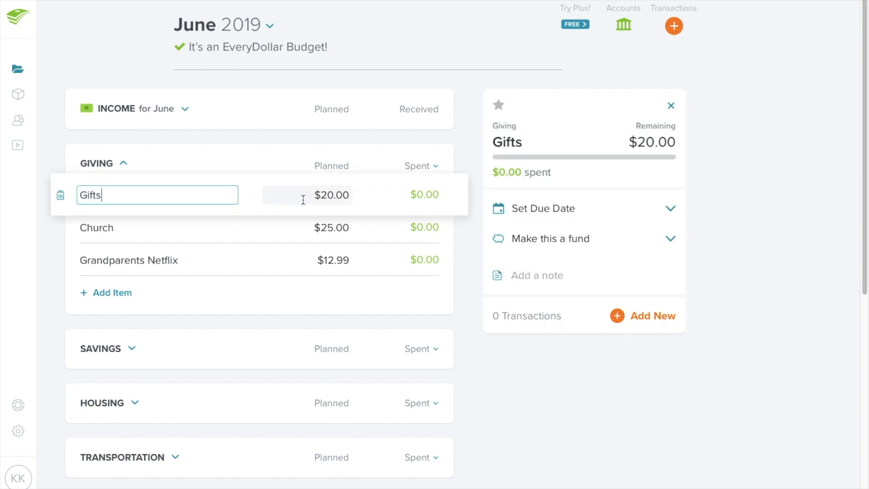
{"action": "left_click", "coordinate": [211, 228]}
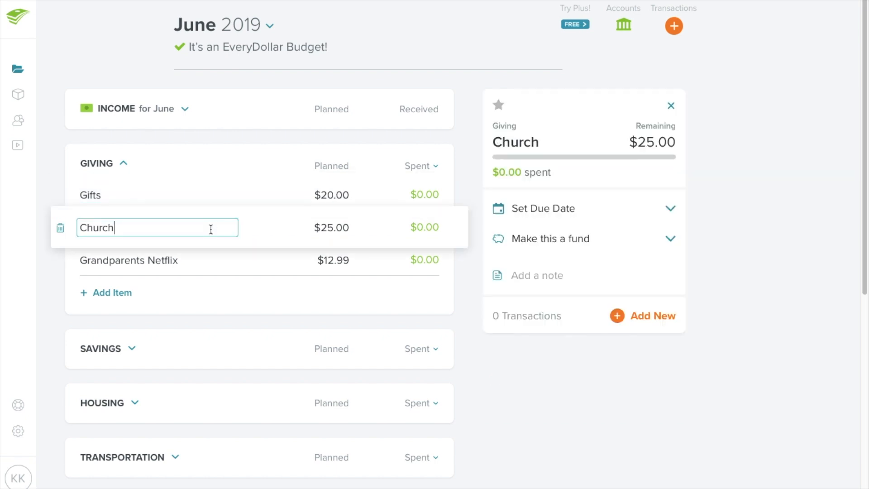
{"action": "left_click", "coordinate": [215, 264]}
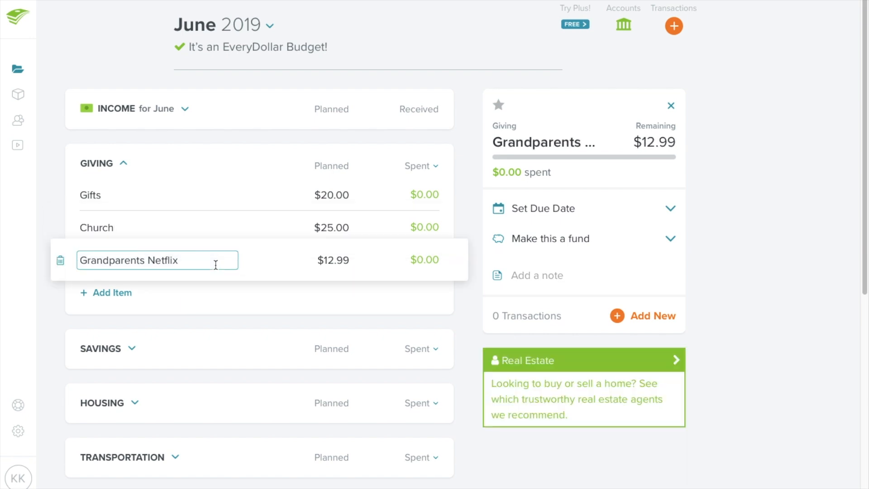
{"action": "left_click", "coordinate": [122, 164]}
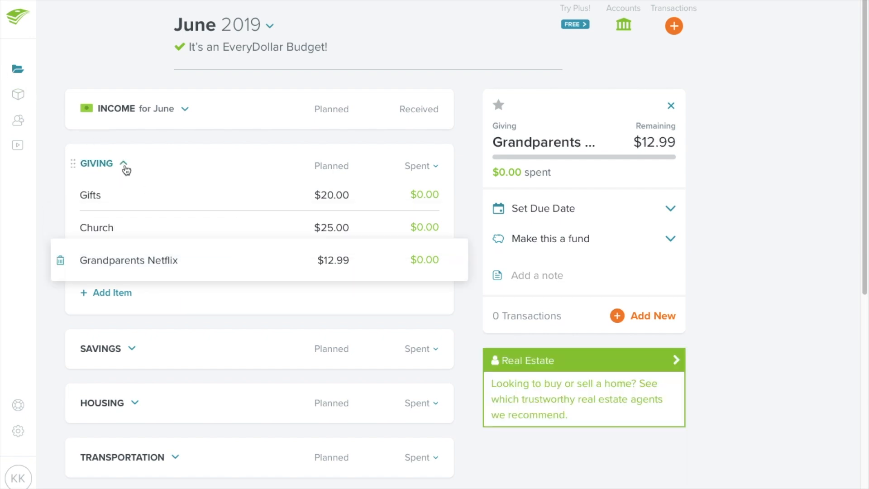
Review the Emergency Fund and Wedding items in the Savings group, including the Wedding fund details
{"action": "left_click", "coordinate": [132, 217]}
{"action": "scroll", "coordinate": [232, 302], "scroll_direction": "down", "scroll_amount": 2}
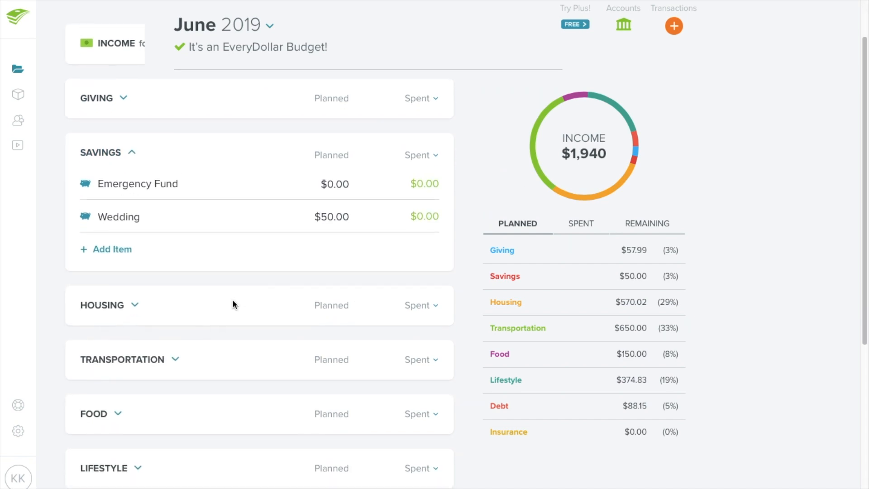
{"action": "left_click", "coordinate": [252, 188]}
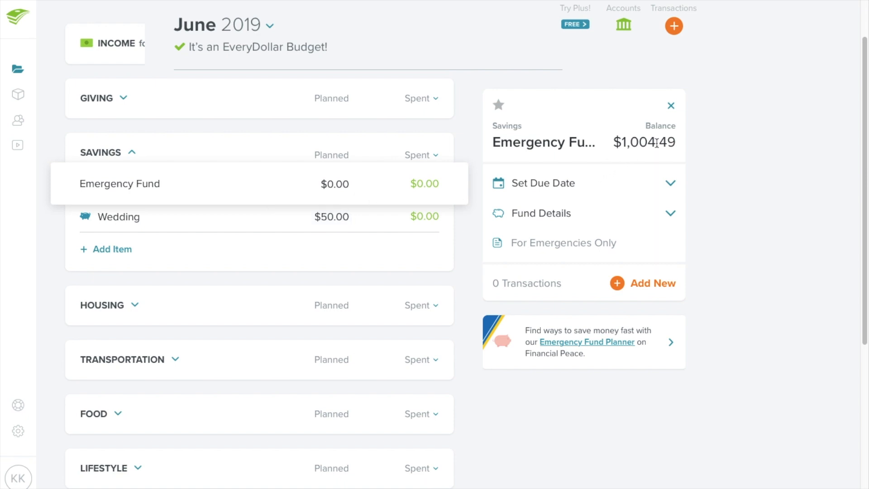
{"action": "left_click", "coordinate": [277, 215]}
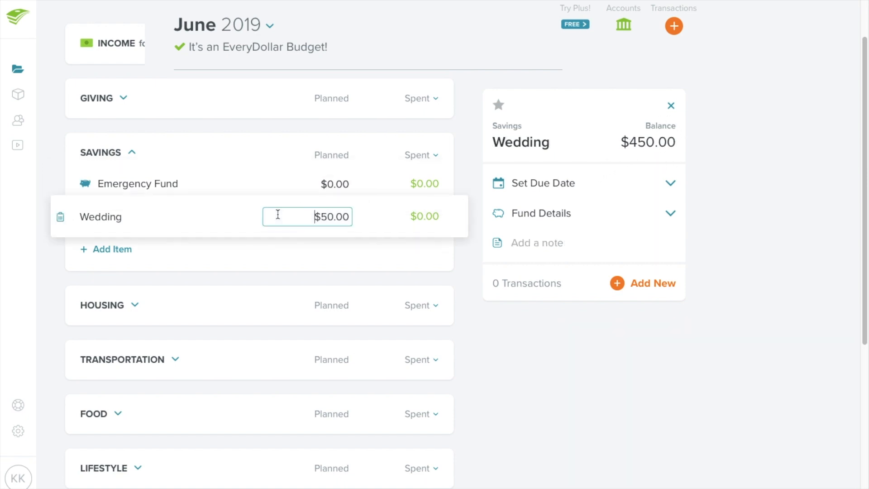
{"action": "left_click", "coordinate": [670, 214]}
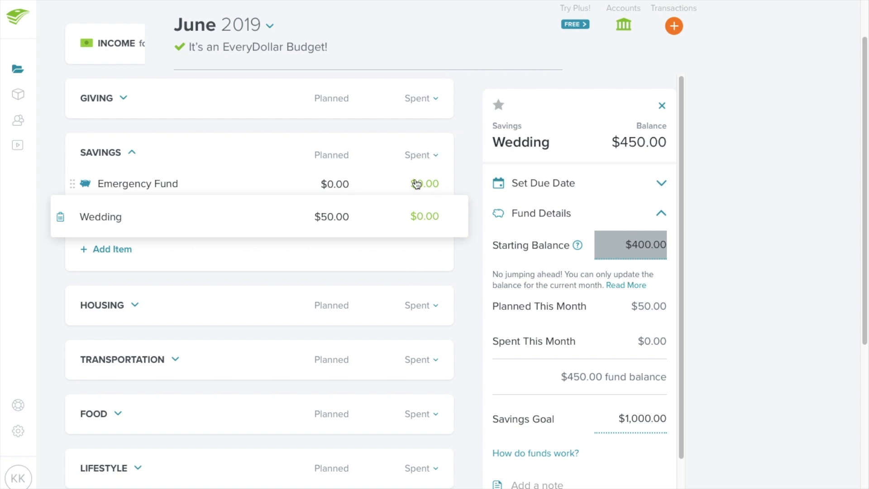
{"action": "left_click", "coordinate": [132, 153]}
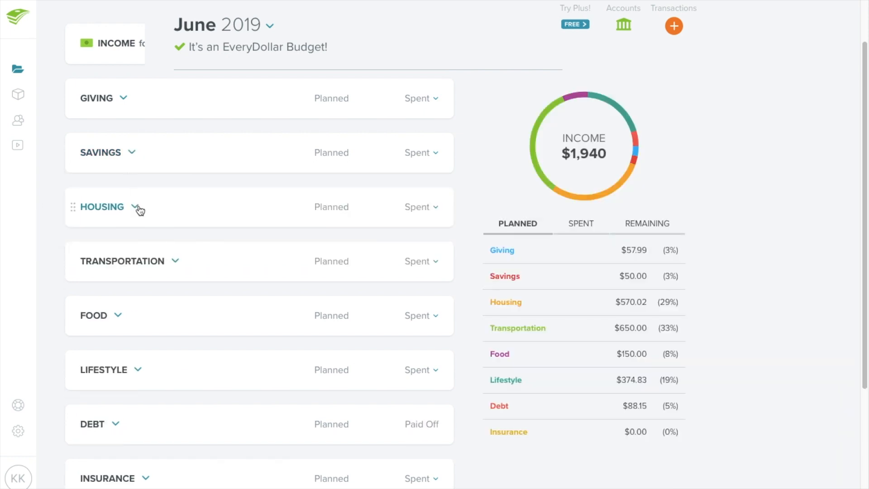
Review the Housing group's Internet, Household Maintenance, Lawn Care and Pet Care items, including the Pet Care fund details
{"action": "left_click", "coordinate": [136, 209]}
{"action": "scroll", "coordinate": [194, 322], "scroll_direction": "down", "scroll_amount": 2}
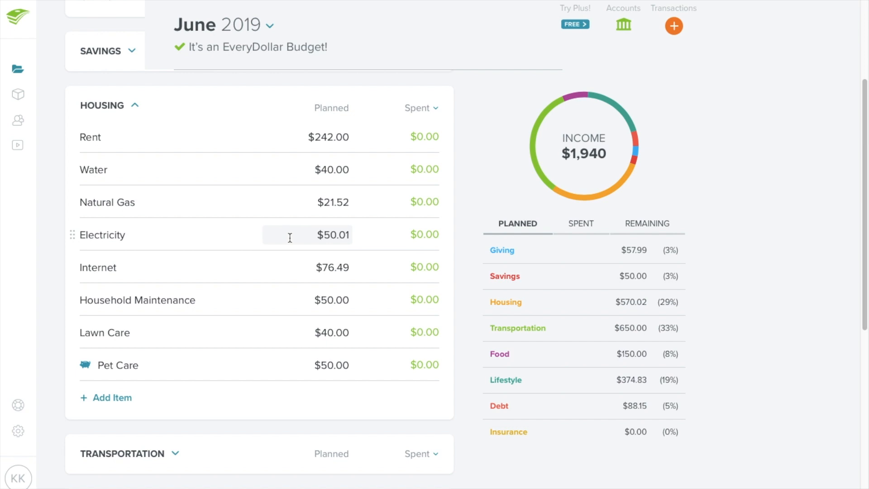
{"action": "left_click", "coordinate": [286, 268]}
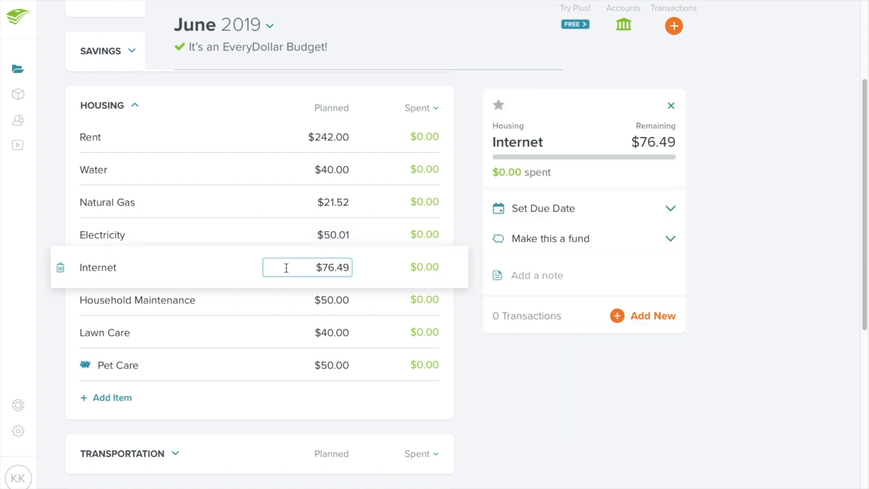
{"action": "left_click", "coordinate": [286, 300]}
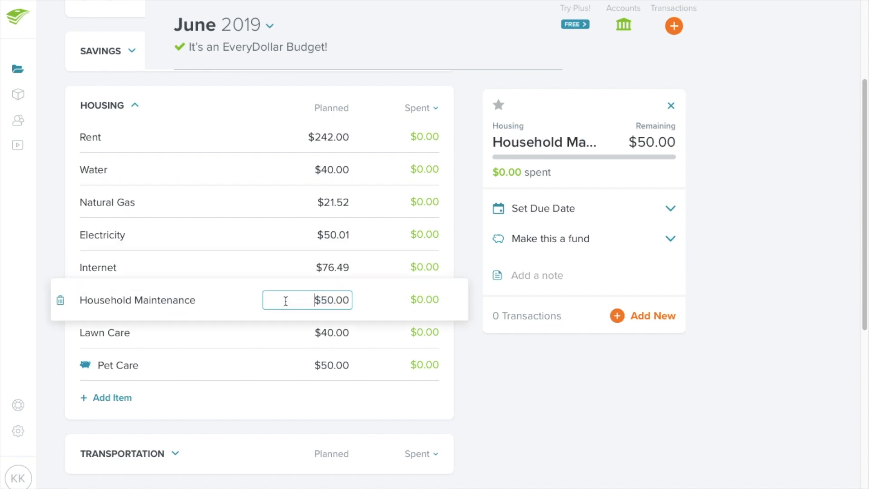
{"action": "left_click", "coordinate": [287, 326]}
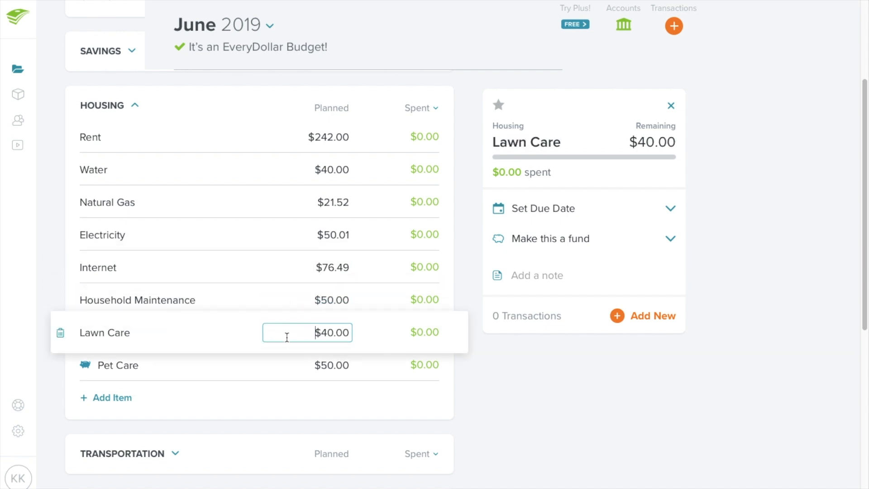
{"action": "left_click", "coordinate": [289, 368]}
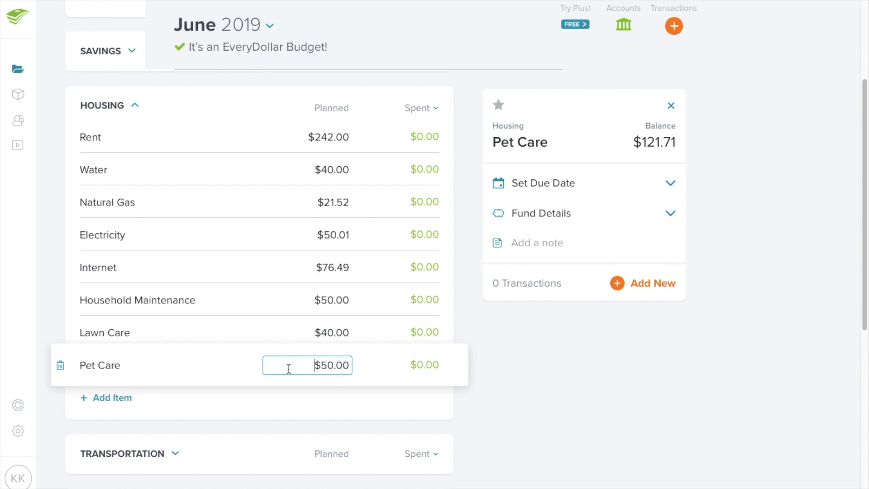
{"action": "left_click", "coordinate": [670, 214]}
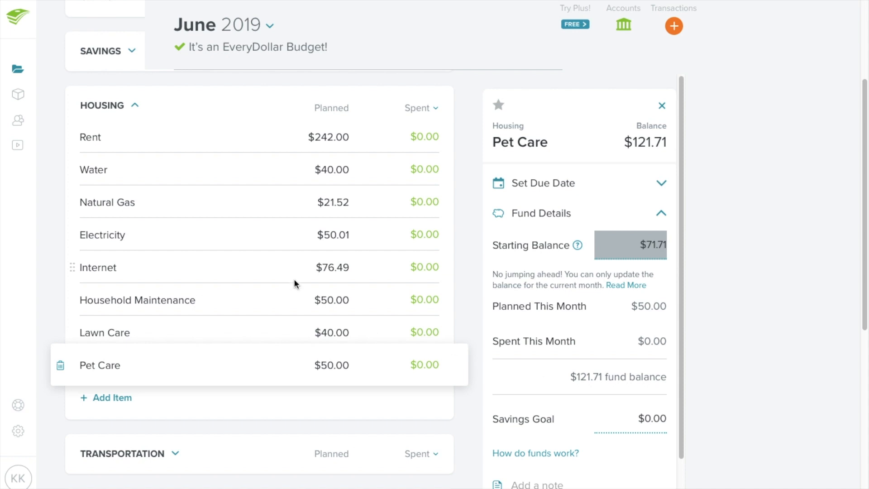
{"action": "left_click", "coordinate": [135, 107]}
Review the Gas, Oil Change and Maintenance items in the Transportation group
{"action": "left_click", "coordinate": [175, 161]}
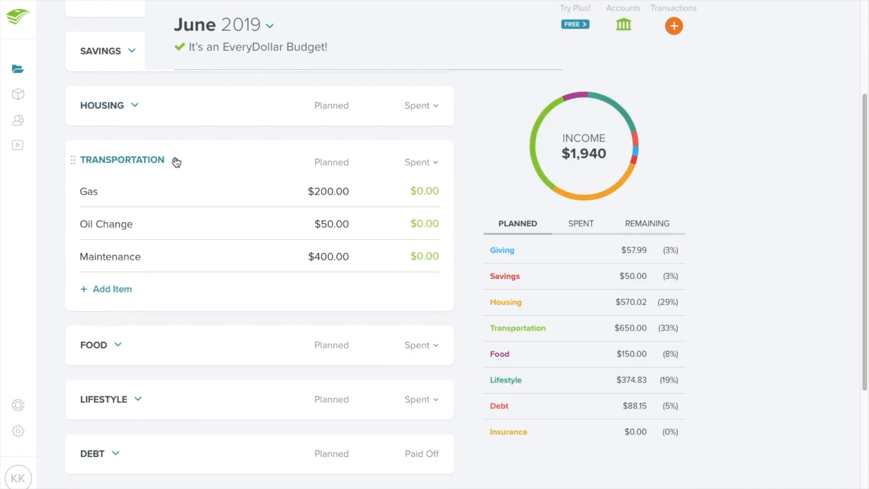
{"action": "left_click", "coordinate": [149, 191]}
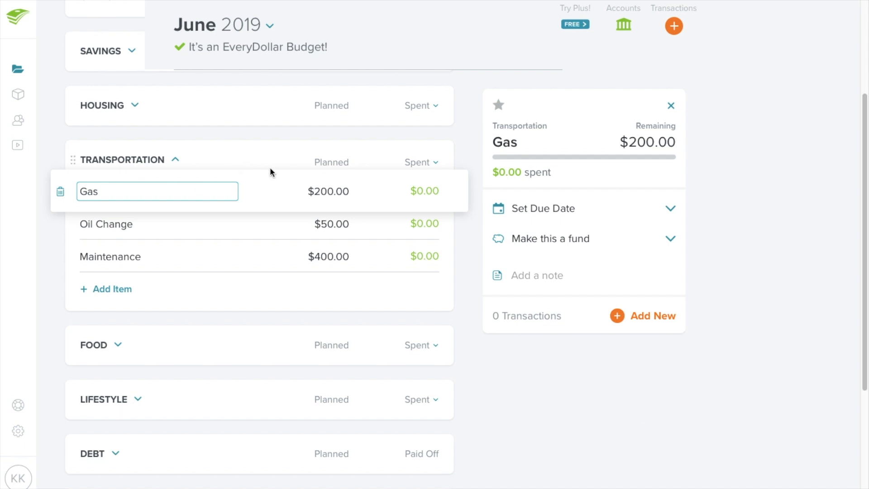
{"action": "left_click", "coordinate": [273, 227]}
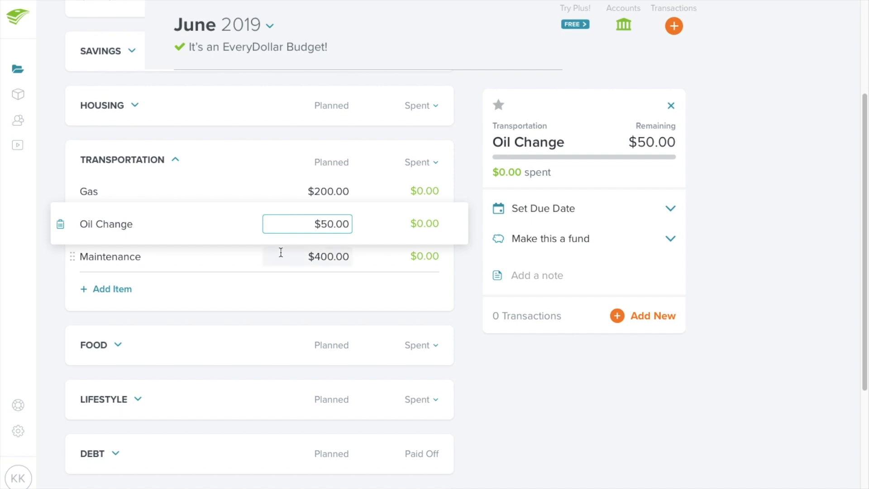
{"action": "left_click", "coordinate": [270, 257]}
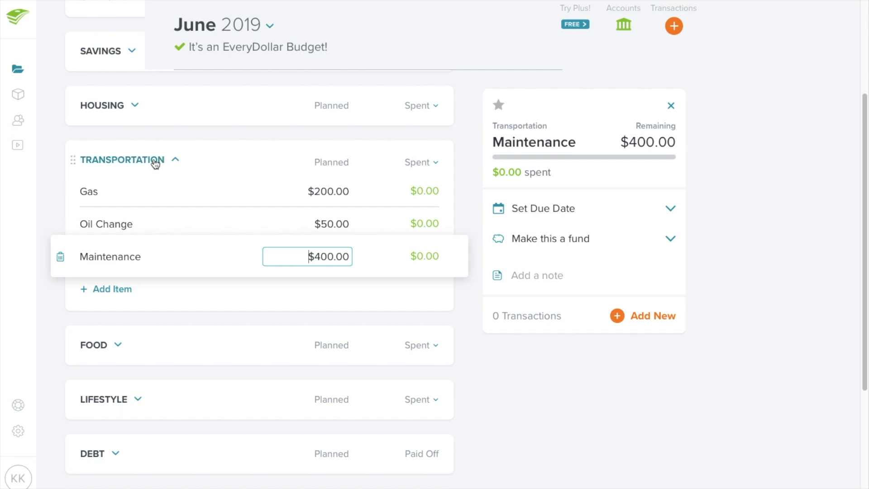
{"action": "left_click", "coordinate": [176, 161]}
Review the Groceries, Restaurants and Reward items in the Food group, including the Reward fund details
{"action": "left_click", "coordinate": [117, 214]}
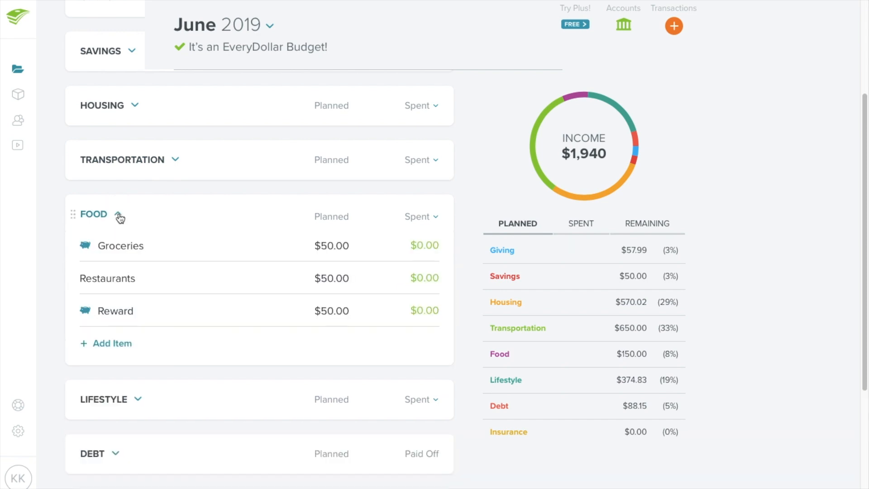
{"action": "left_click", "coordinate": [255, 245]}
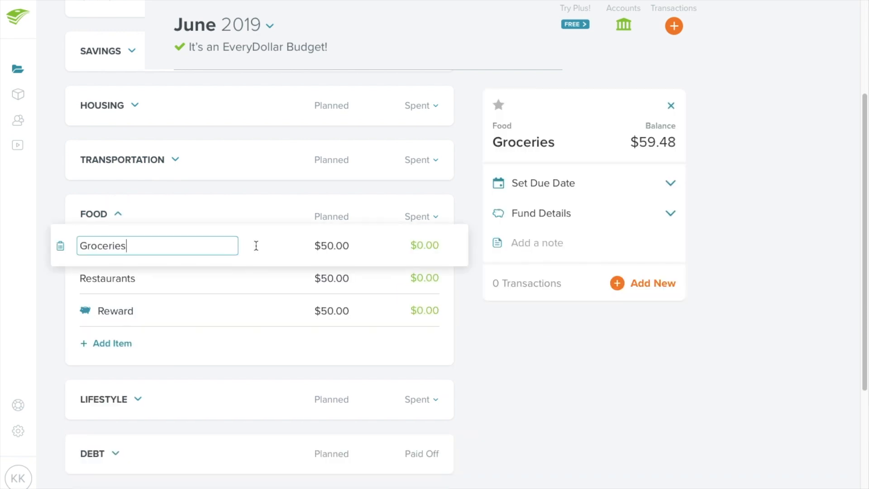
{"action": "left_click", "coordinate": [246, 281]}
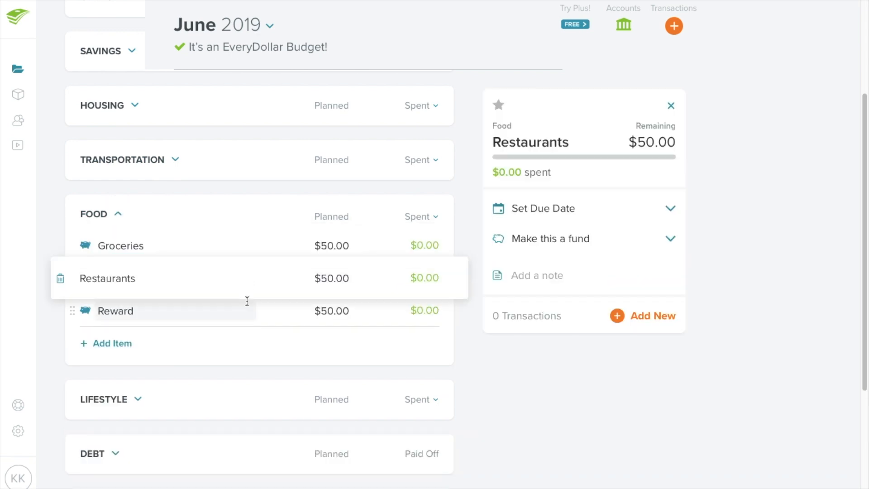
{"action": "left_click", "coordinate": [248, 318]}
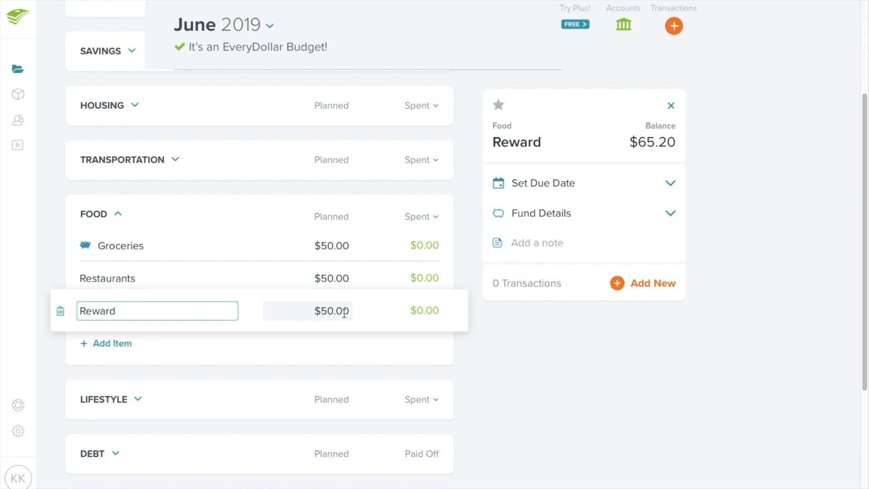
{"action": "left_click", "coordinate": [673, 219]}
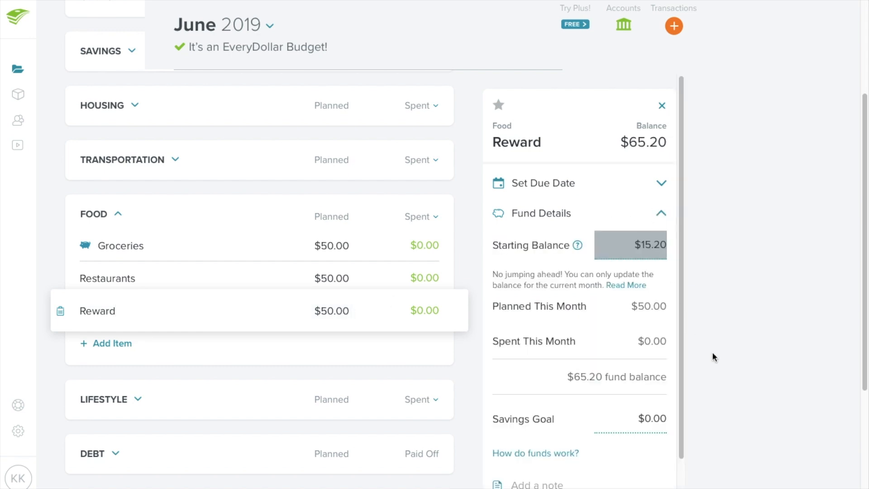
{"action": "scroll", "coordinate": [712, 351], "scroll_direction": "down", "scroll_amount": 1}
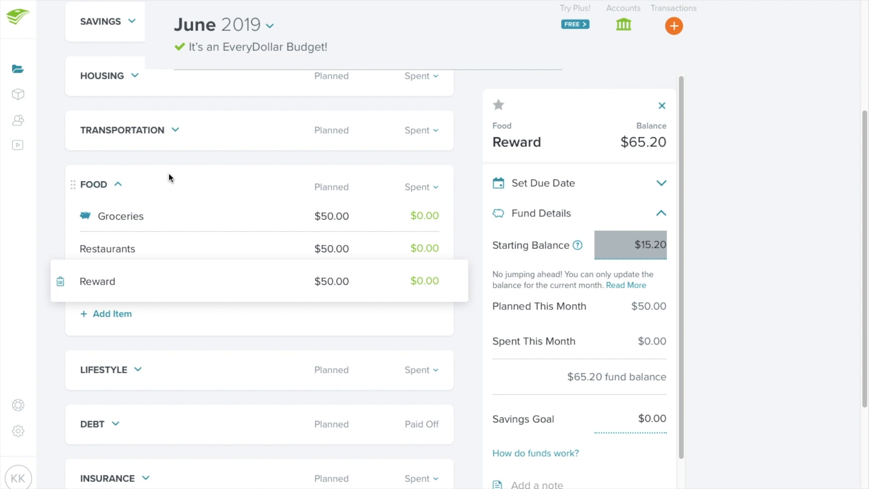
{"action": "left_click", "coordinate": [118, 185]}
Review the Miscellaneous, Clothing, Hair & Beauty and Medical items in the Lifestyle group, including Clothing's planned amount
{"action": "left_click", "coordinate": [137, 237]}
{"action": "left_click", "coordinate": [213, 271]}
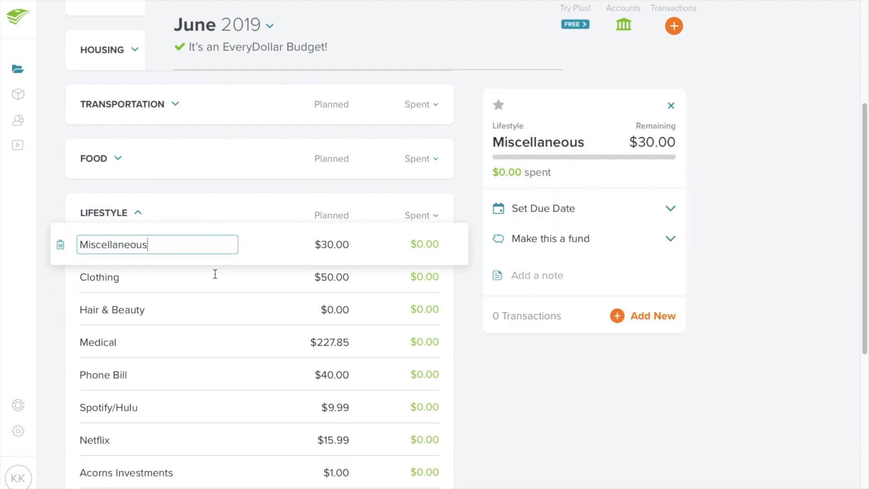
{"action": "scroll", "coordinate": [215, 274], "scroll_direction": "down", "scroll_amount": 2}
{"action": "left_click", "coordinate": [251, 192]}
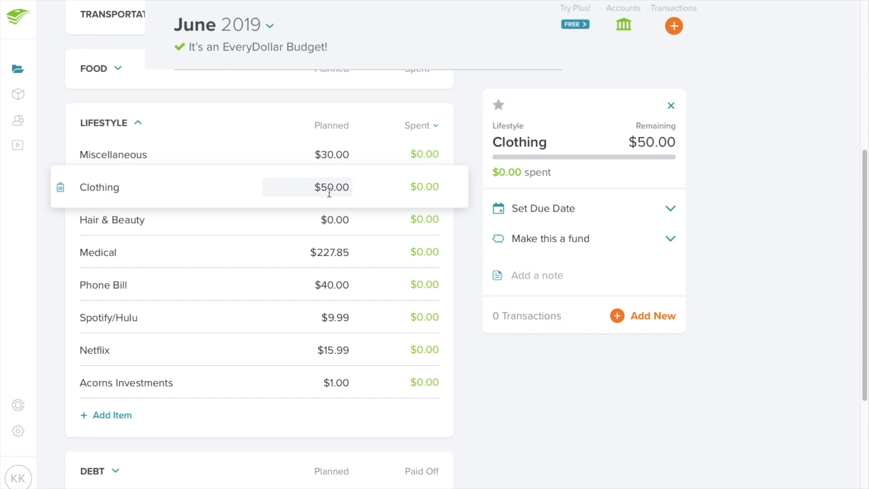
{"action": "left_click", "coordinate": [348, 189]}
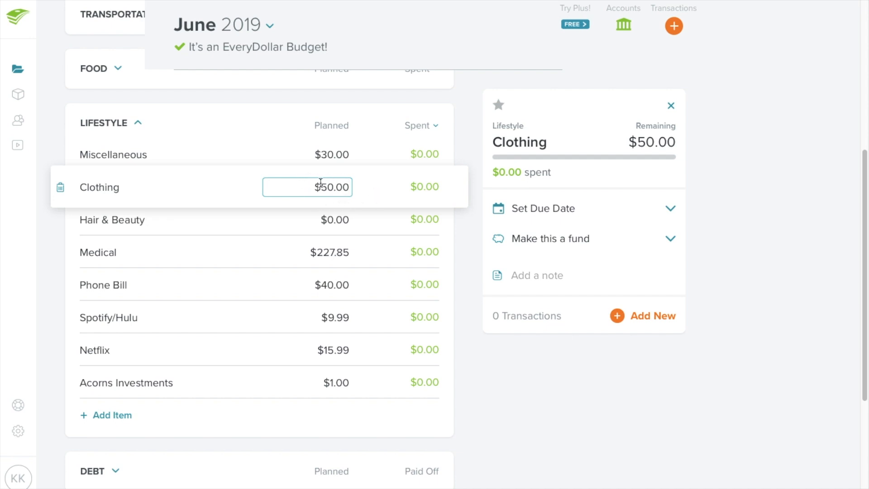
{"action": "left_click", "coordinate": [184, 219]}
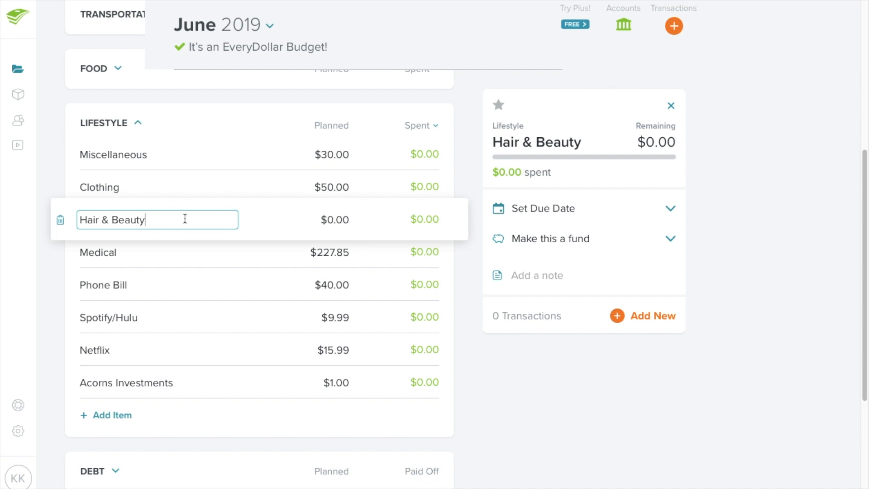
{"action": "left_click", "coordinate": [214, 252]}
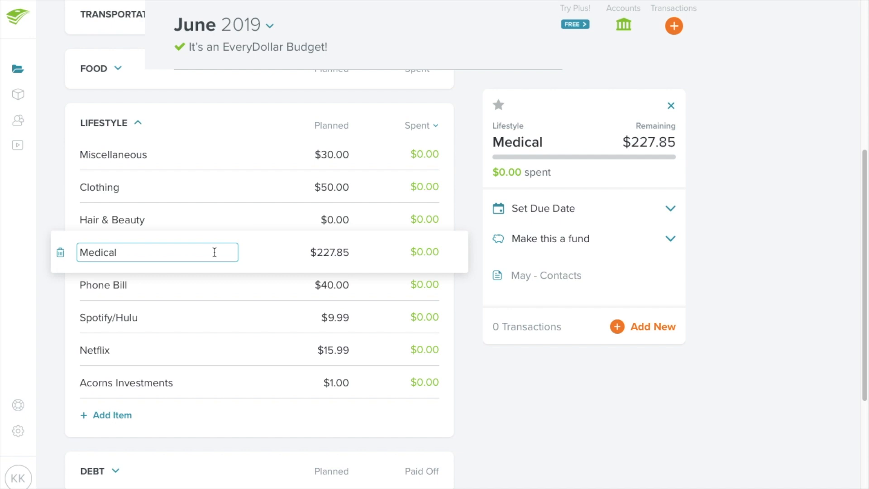
Review the Lifestyle group's Phone Bill, Spotify/Hulu, Netflix and Acorns Investments items, and collapse the group
{"action": "left_click", "coordinate": [212, 284]}
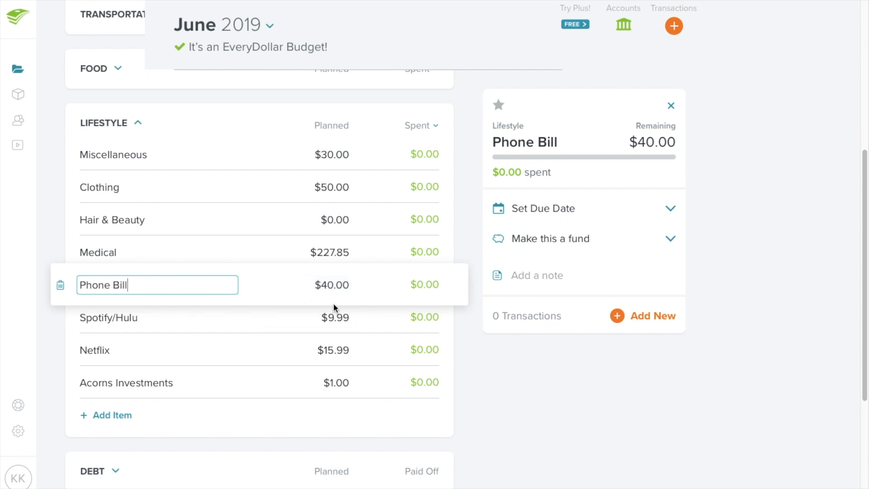
{"action": "left_click", "coordinate": [213, 321]}
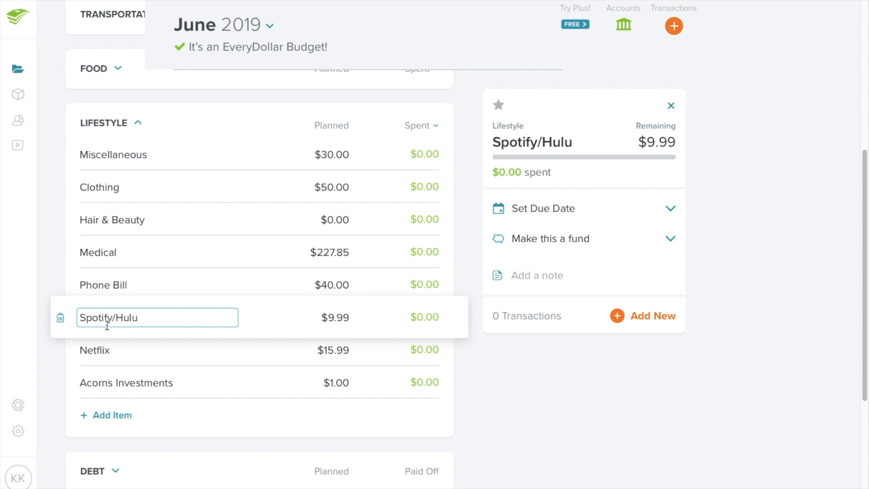
{"action": "left_click", "coordinate": [133, 352]}
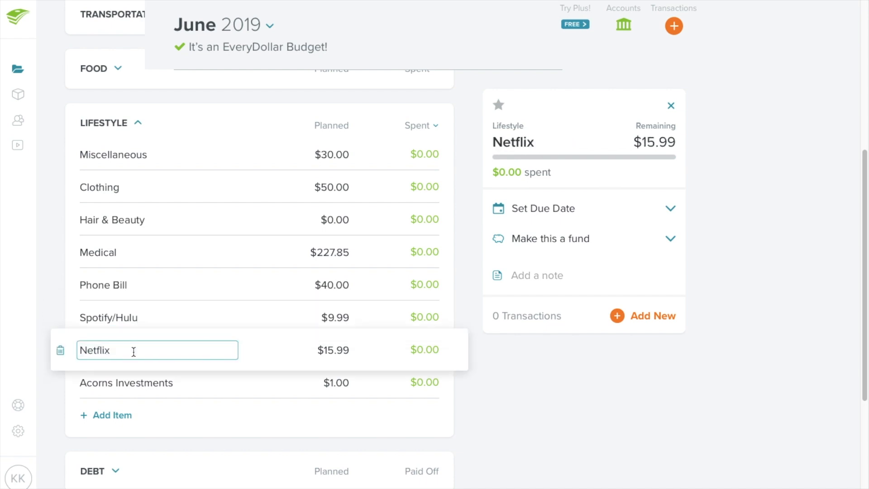
{"action": "left_click", "coordinate": [248, 387]}
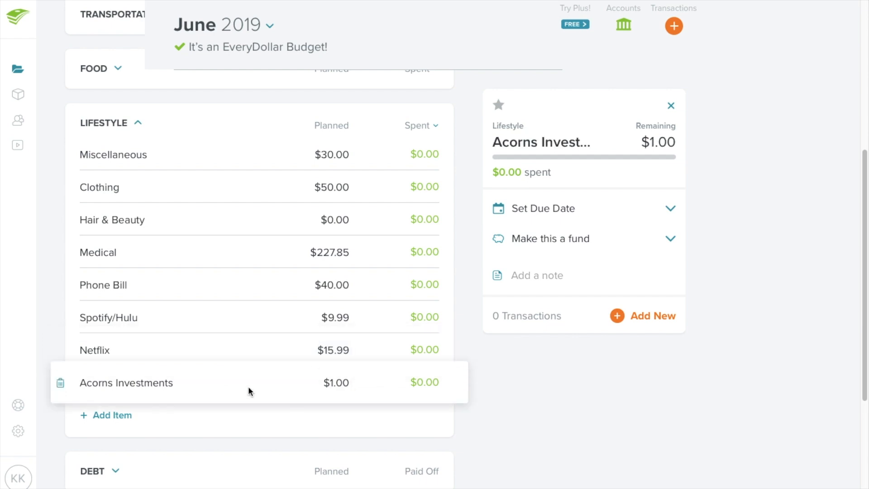
{"action": "left_click", "coordinate": [138, 124]}
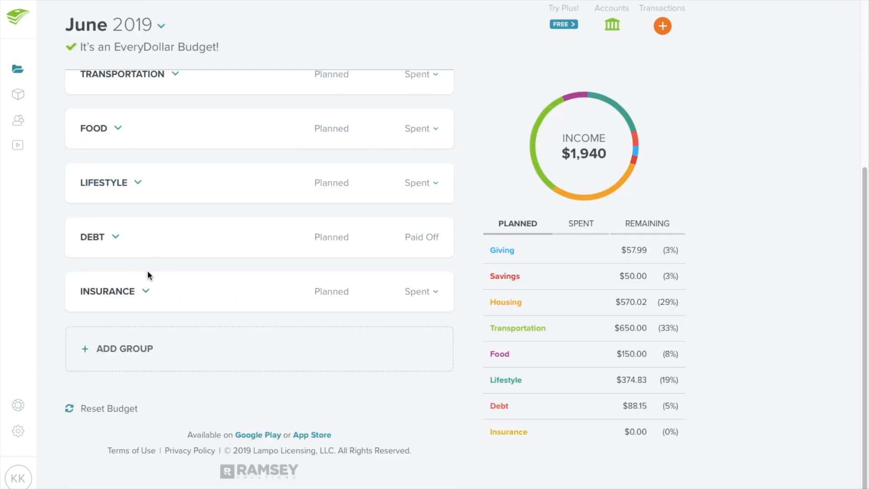
Review the Mortgage details in the Debt group and delete the Student Loan 5 item
{"action": "left_click", "coordinate": [115, 237]}
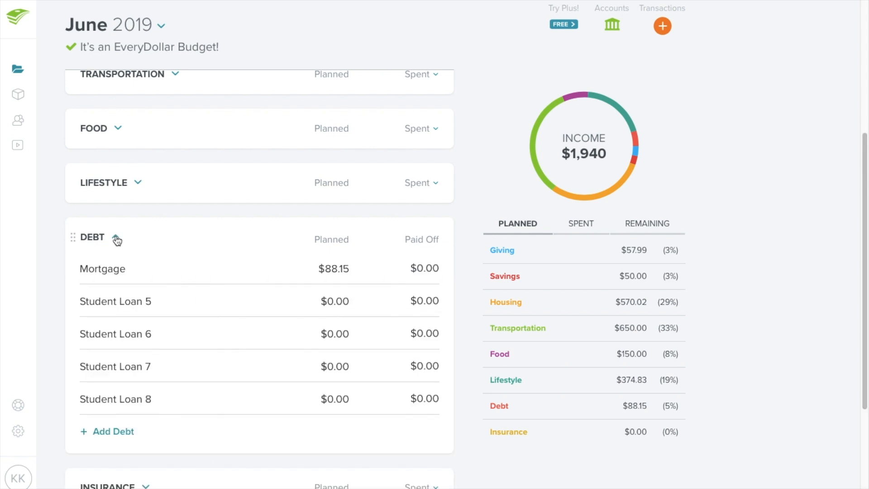
{"action": "left_click", "coordinate": [277, 270]}
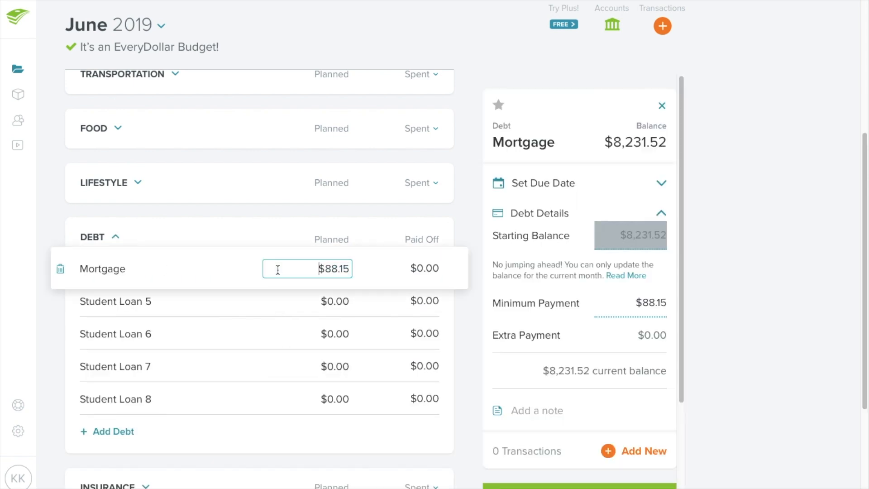
{"action": "left_click", "coordinate": [281, 308]}
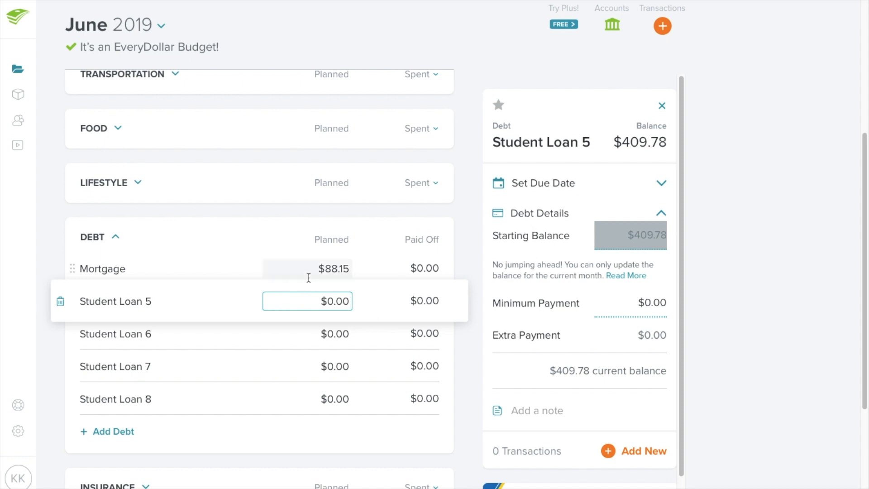
{"action": "left_click", "coordinate": [62, 303]}
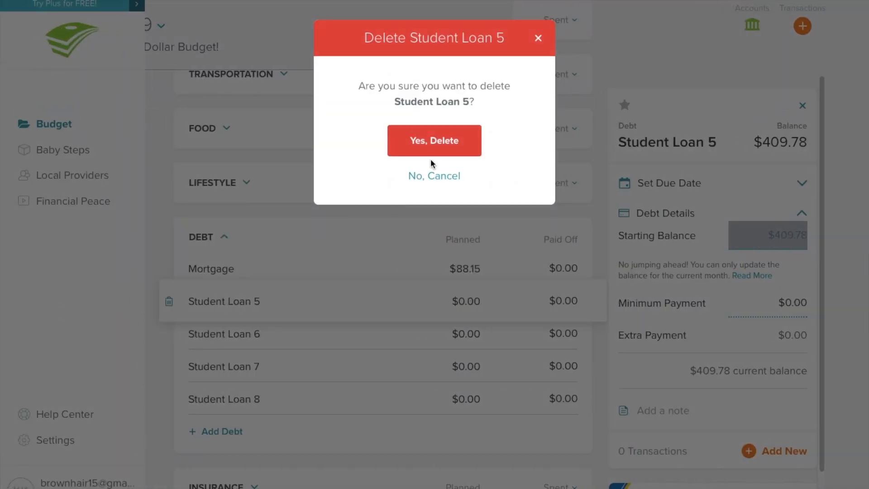
{"action": "left_click", "coordinate": [436, 145]}
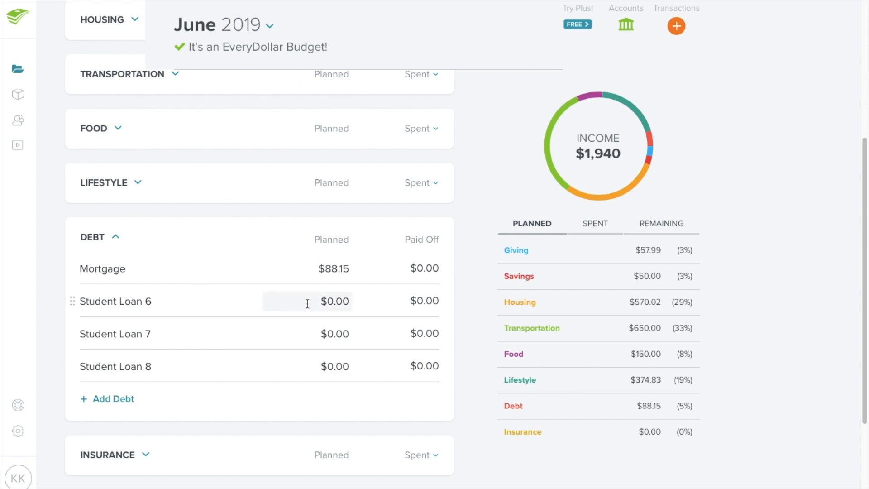
Review the Student Loan 6 details in the Debt group and the Car Insurance and Car Tags items in the Insurance group
{"action": "left_click", "coordinate": [291, 302]}
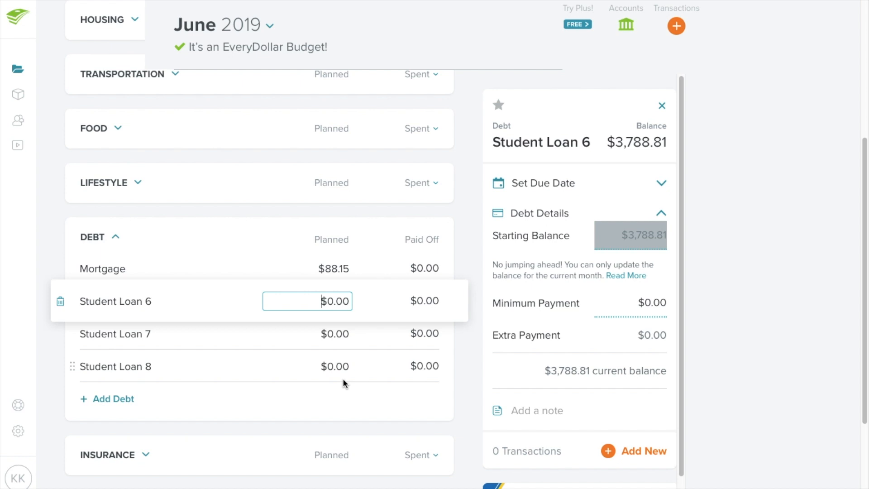
{"action": "left_click", "coordinate": [115, 237]}
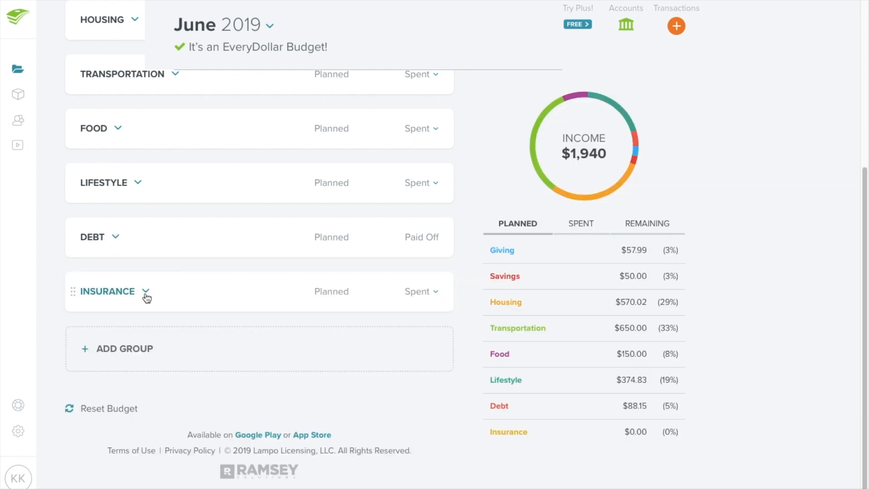
{"action": "left_click", "coordinate": [145, 292]}
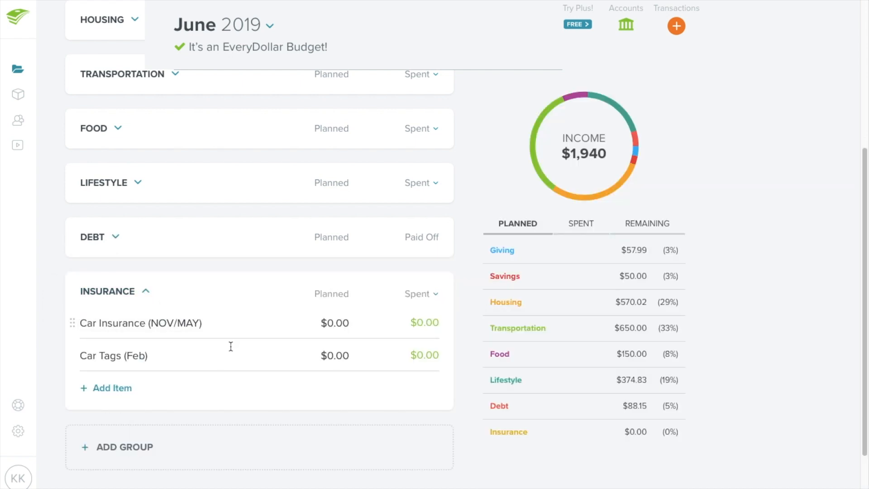
{"action": "left_click", "coordinate": [148, 292]}
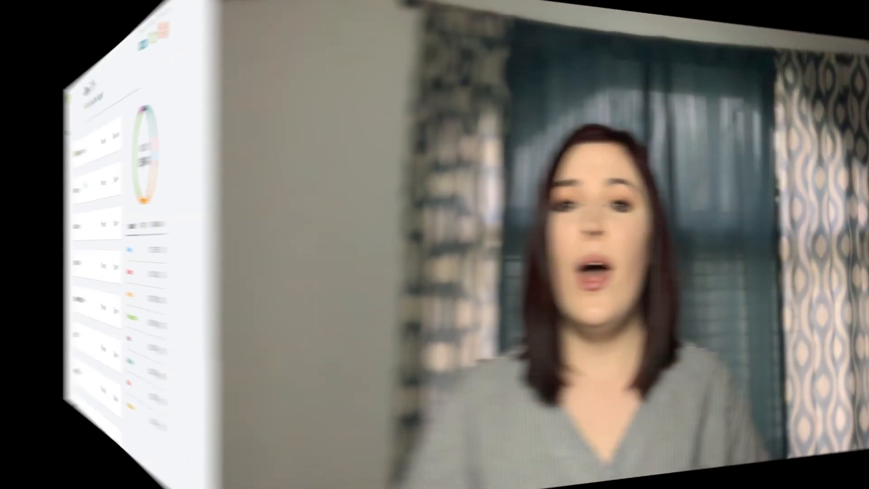